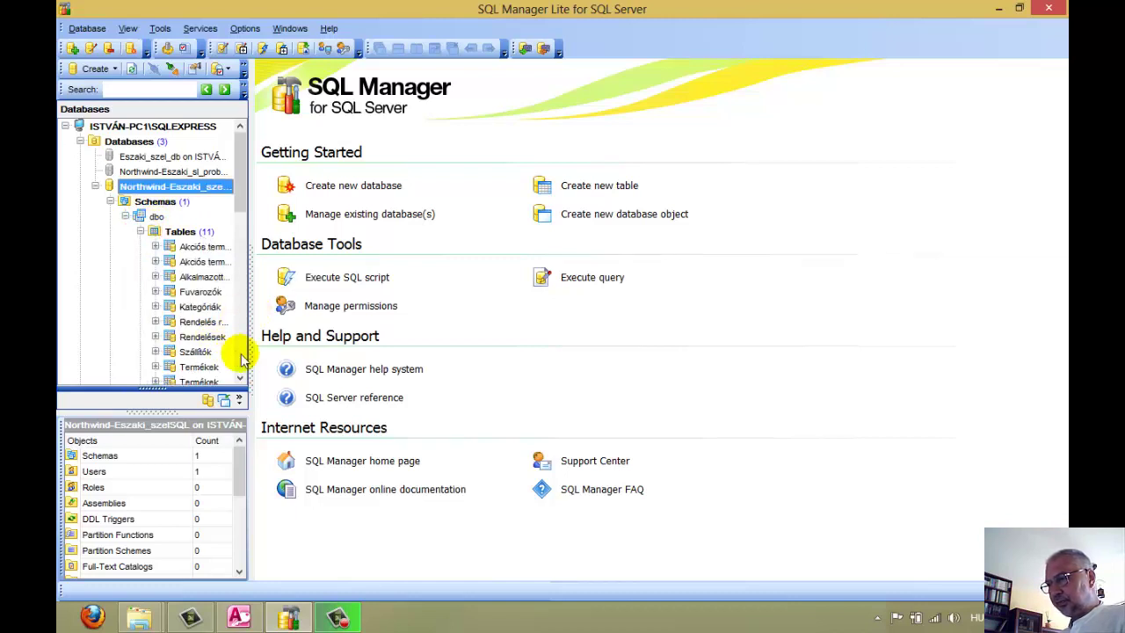
- Open the Kategóriák table of the Northwind-Eszaki_szelSQL database and compare its field definitions with its foreign keys
left_click(238, 381)
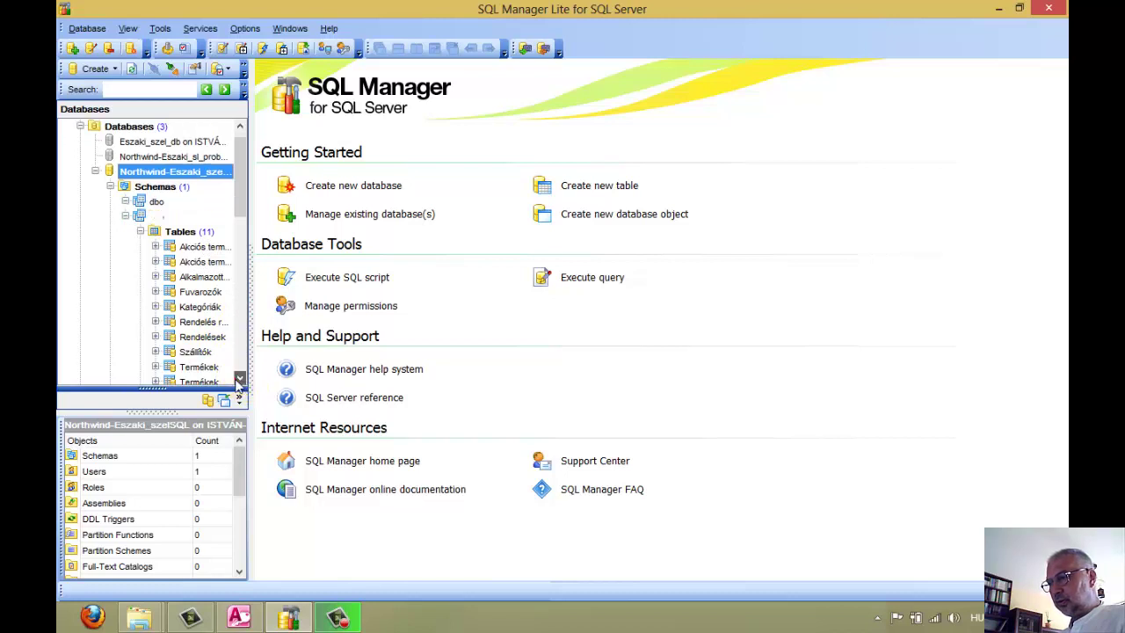
left_click(238, 381)
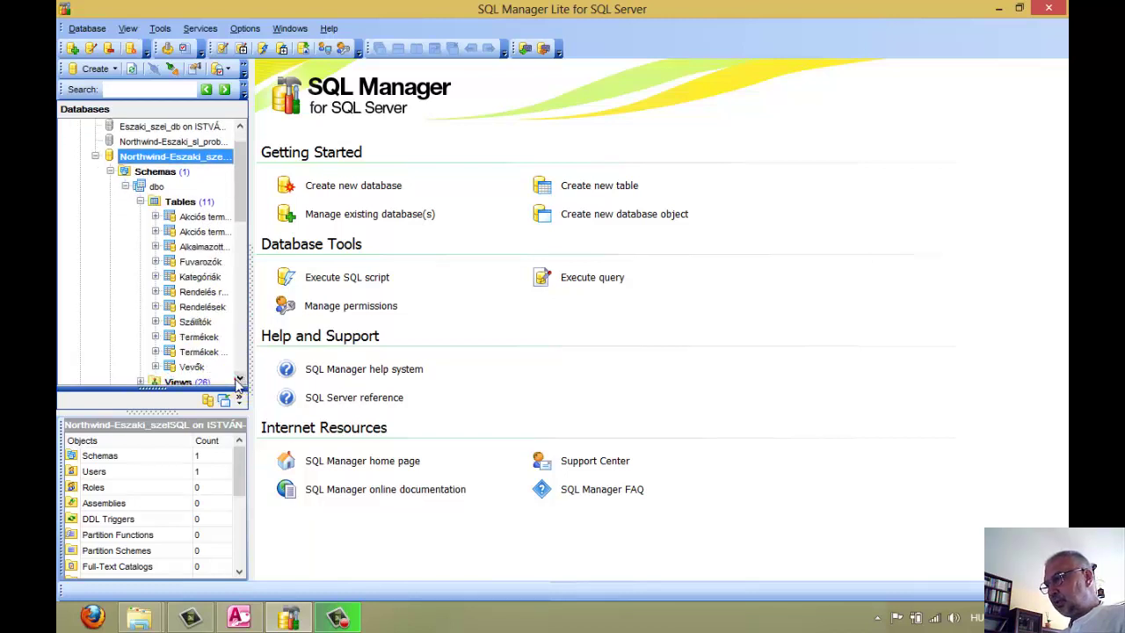
double_click(201, 277)
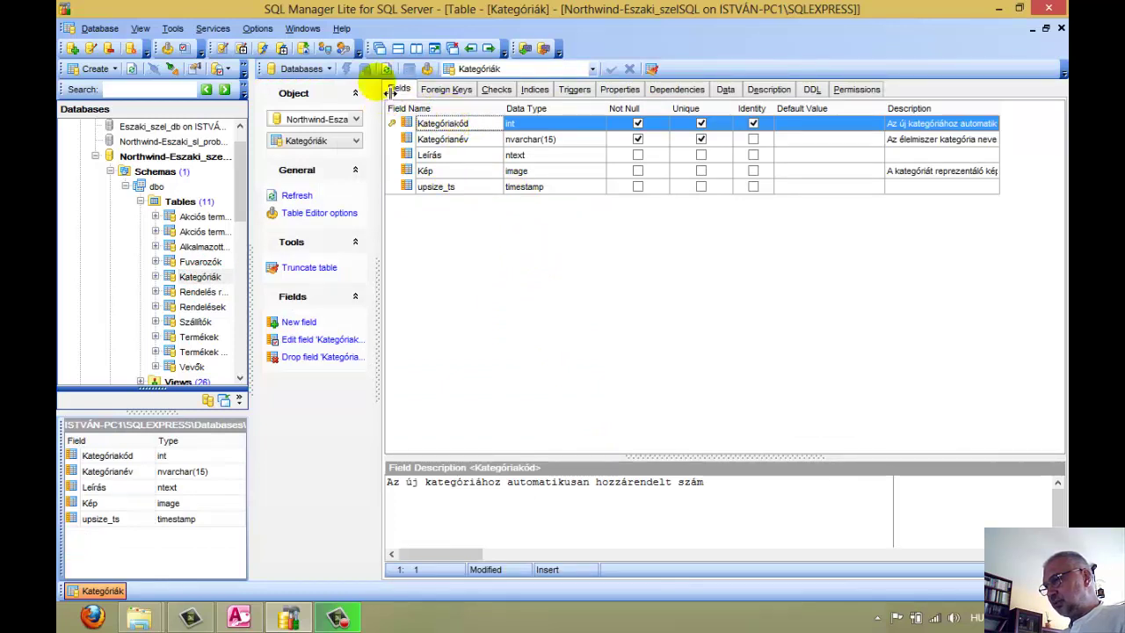
left_click(448, 91)
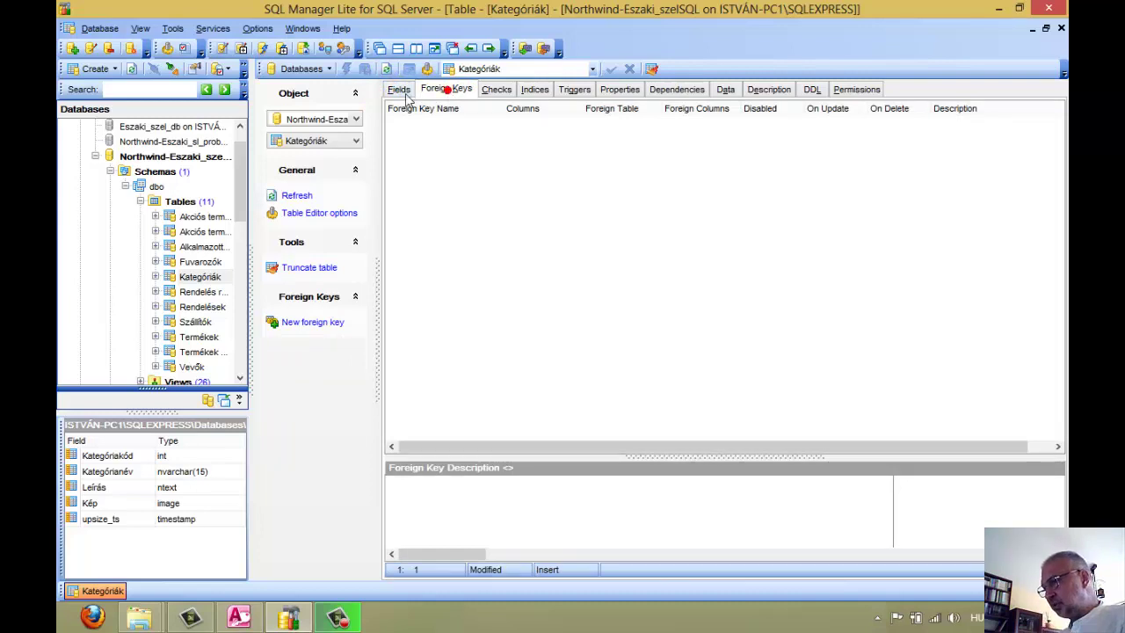
left_click(399, 93)
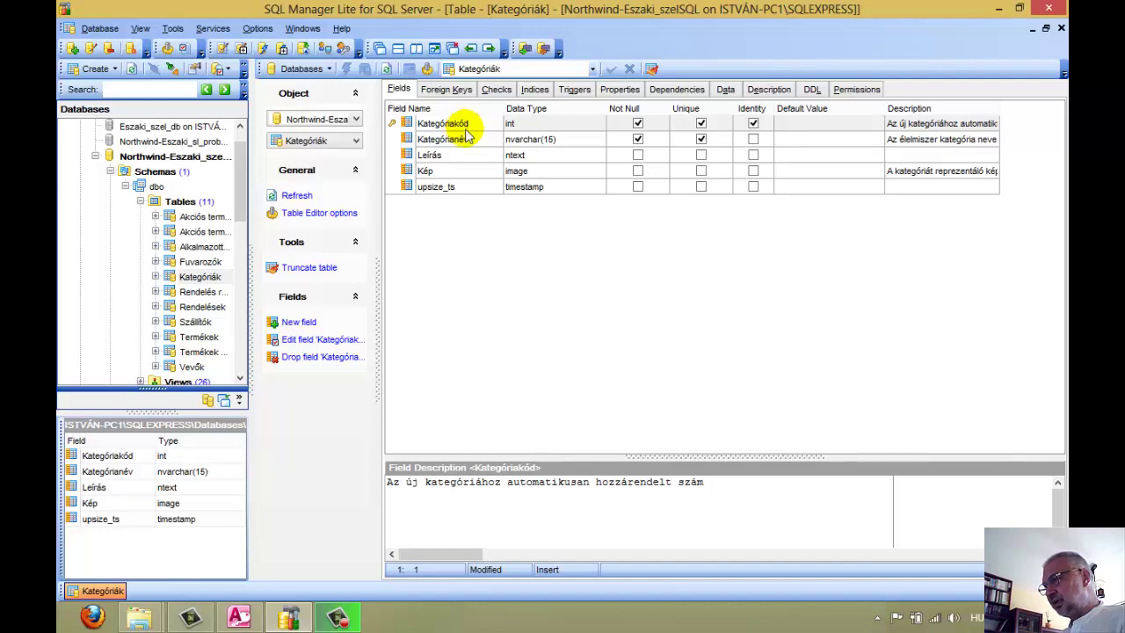
left_click(457, 91)
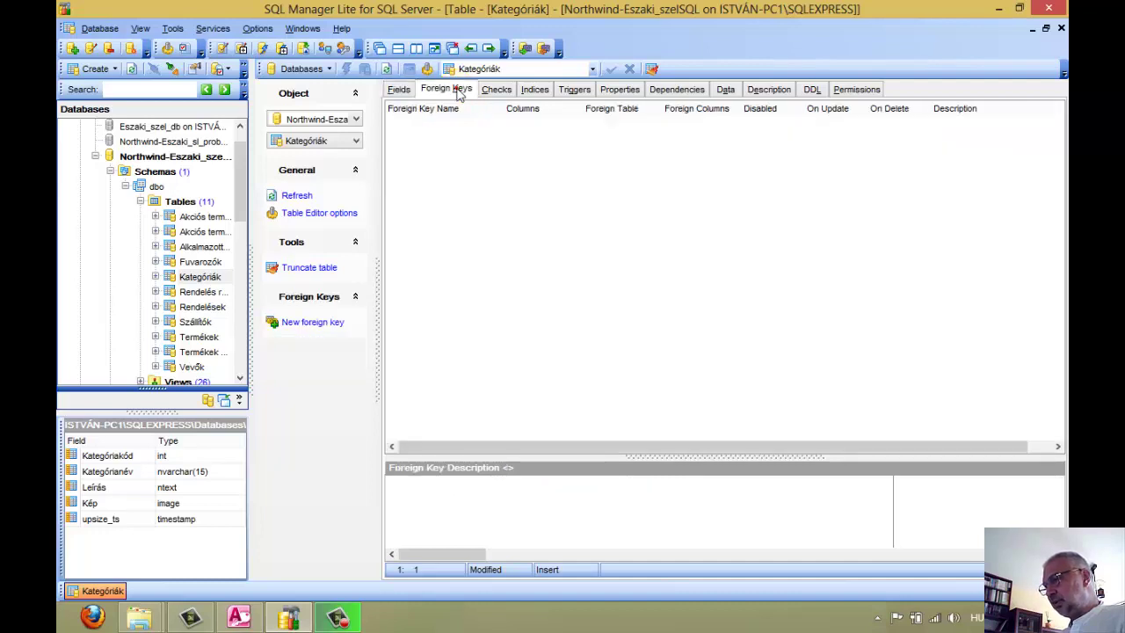
left_click(404, 91)
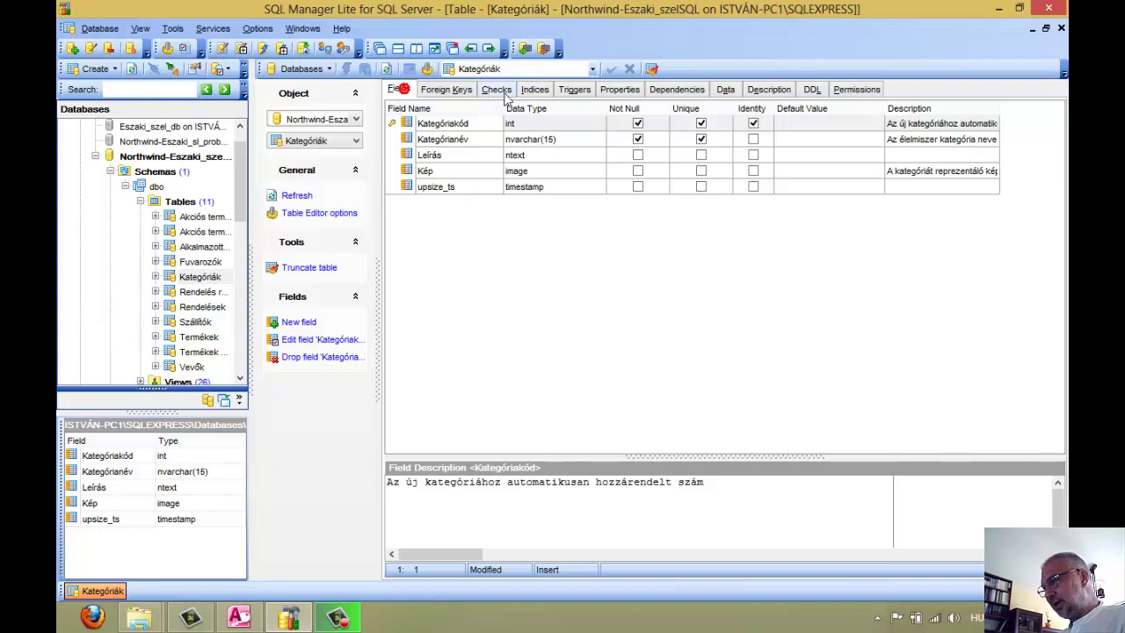
- Examine the indices of the Kategóriák table and read through its DDL script
left_click(547, 92)
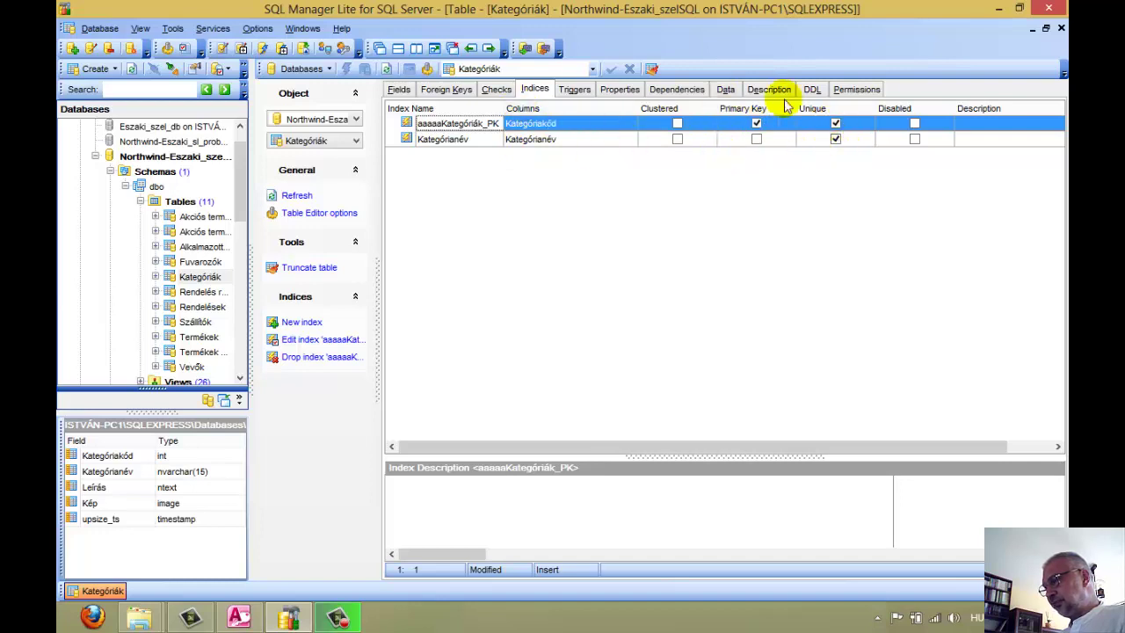
left_click(810, 90)
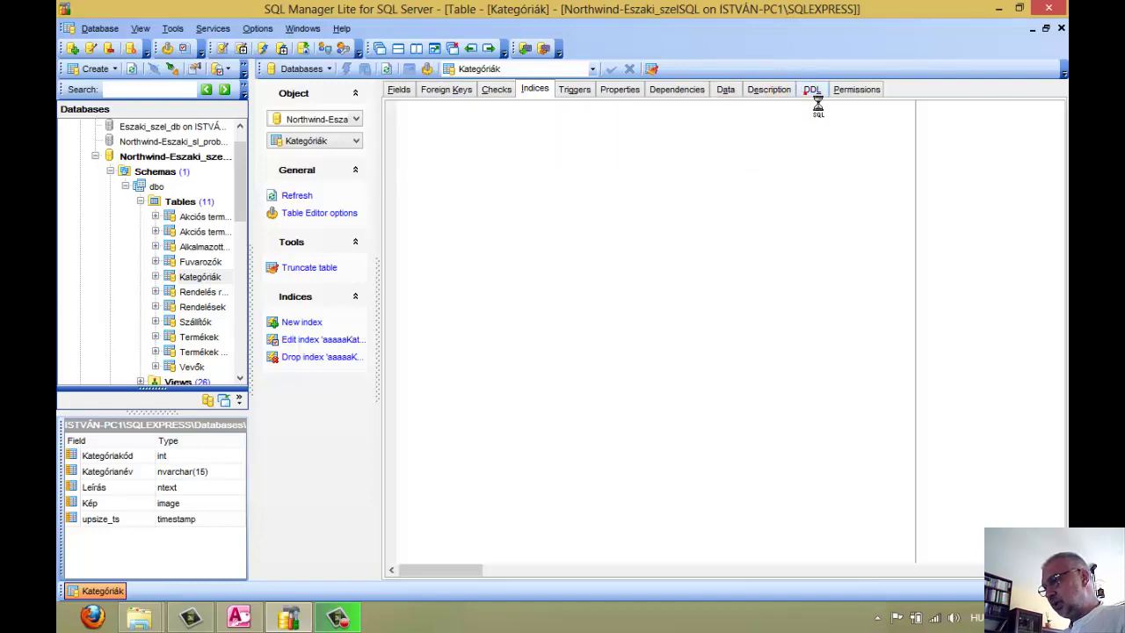
left_click(804, 95)
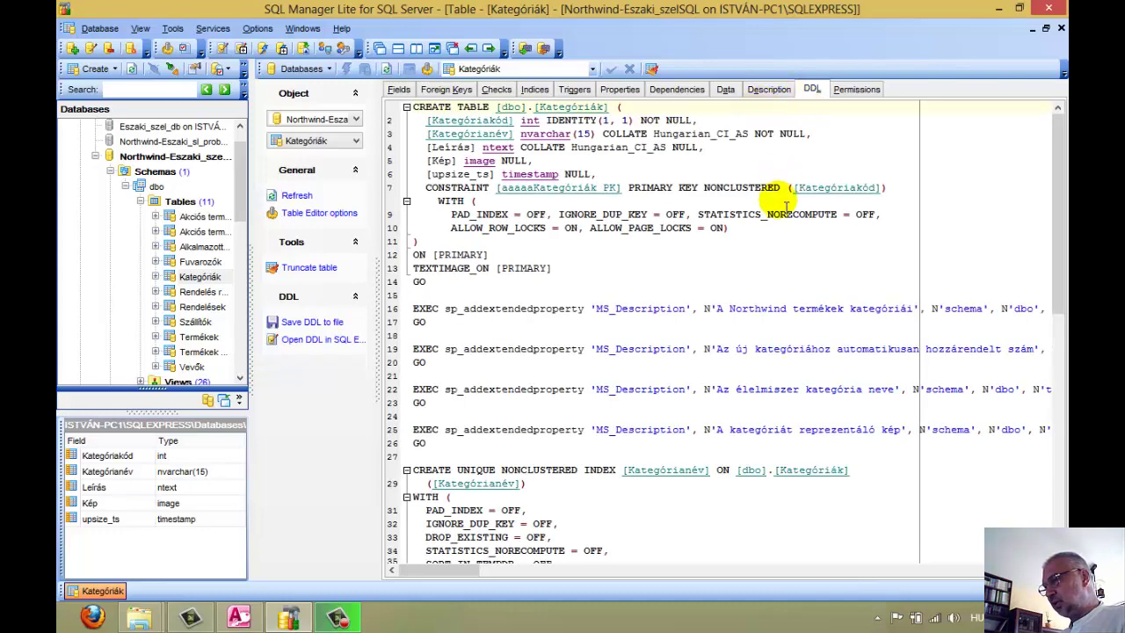
scroll(805, 276, "down", 1)
scroll(805, 276, "up", 3)
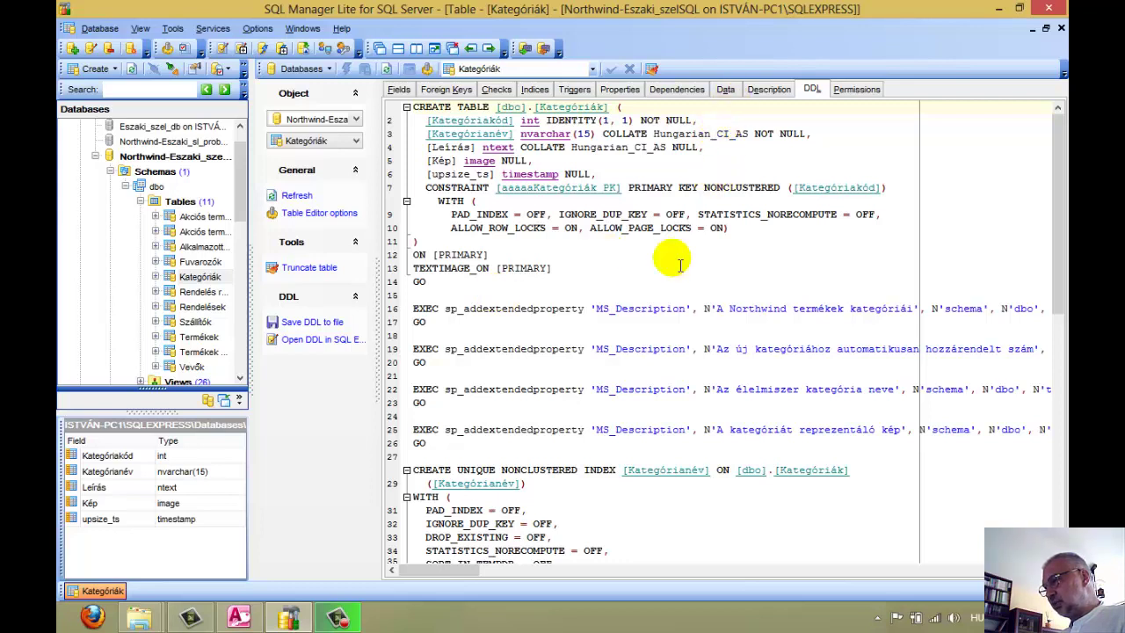
- Review the Kategóriák table's records and properties, and check the data types in its field list
left_click(724, 92)
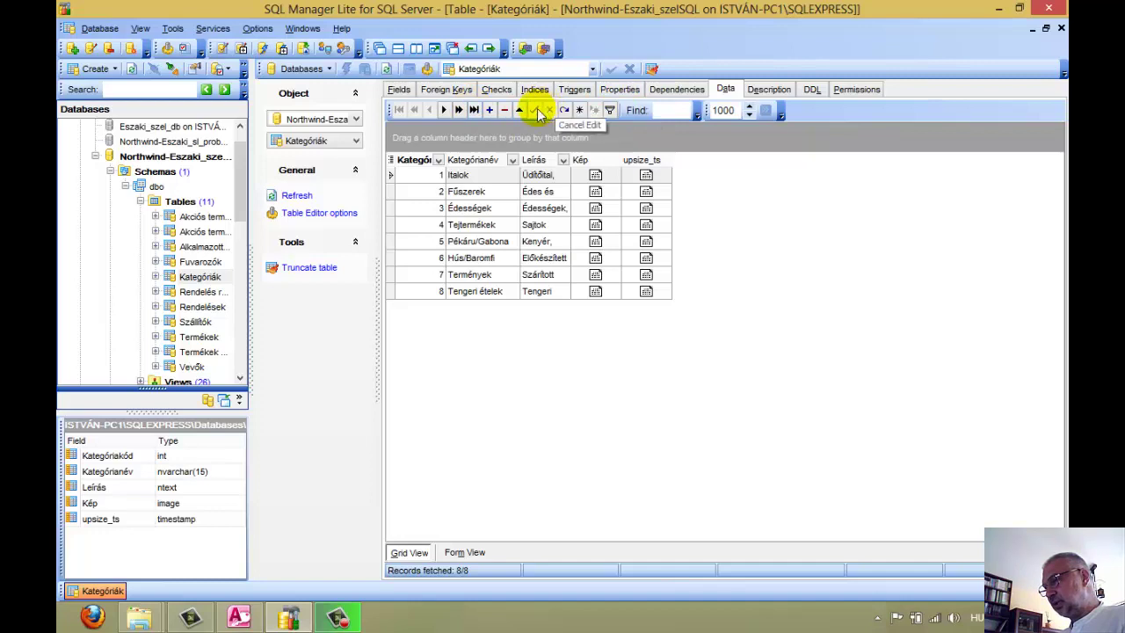
left_click(619, 90)
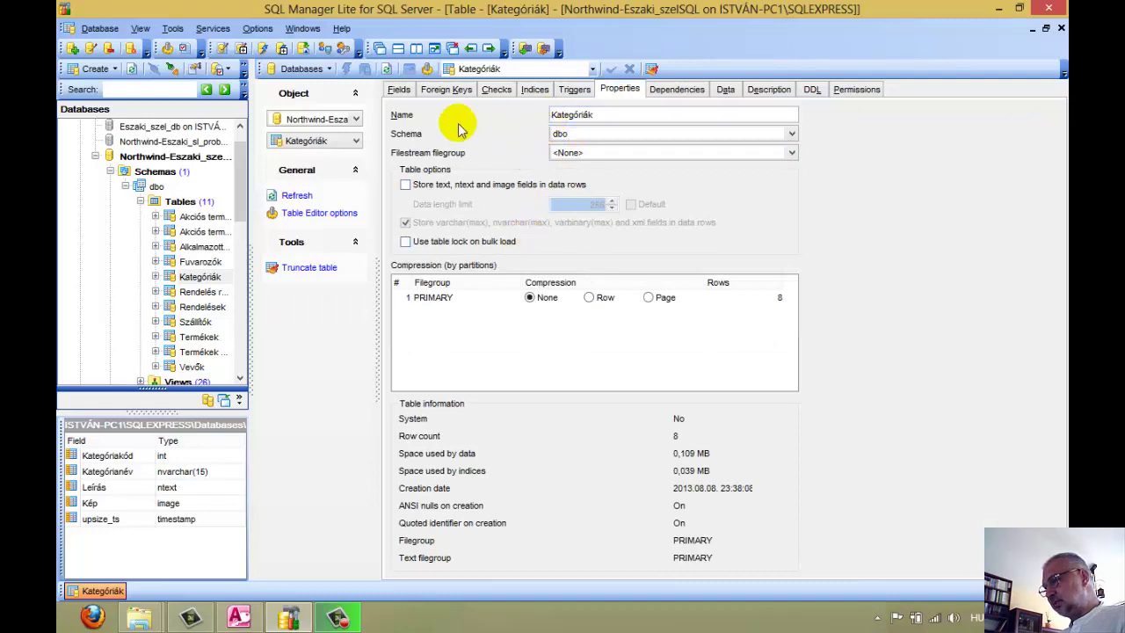
left_click(399, 89)
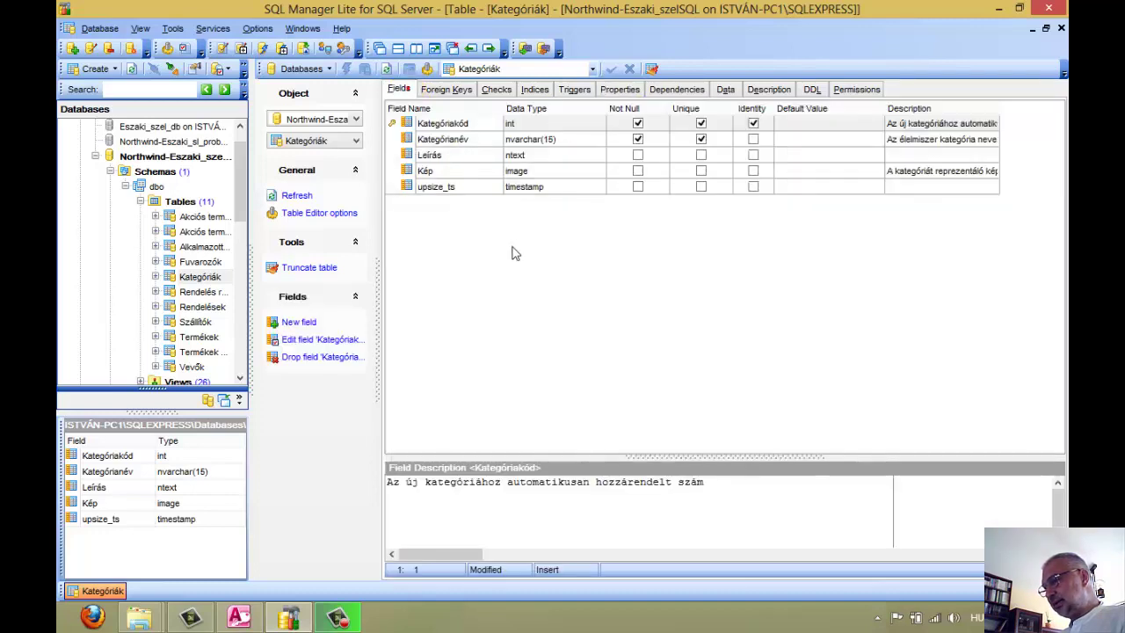
left_click(576, 126)
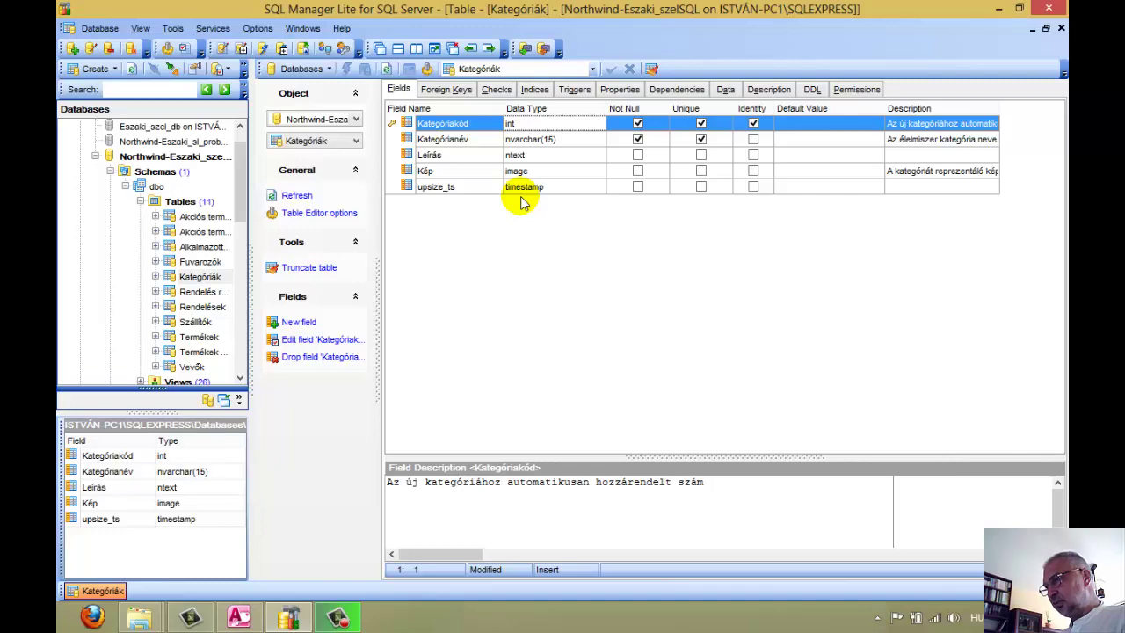
- Arrange SQL Manager and Microsoft Access side by side, and move the Kategóriák form closer to the Access object list
double_click(557, 10)
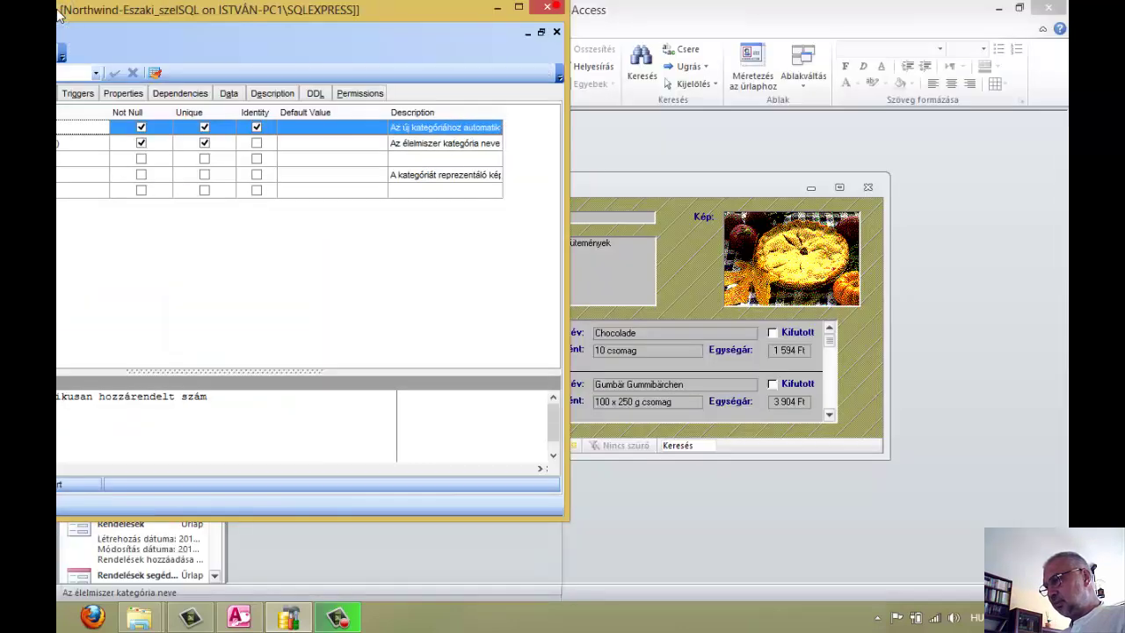
double_click(765, 8)
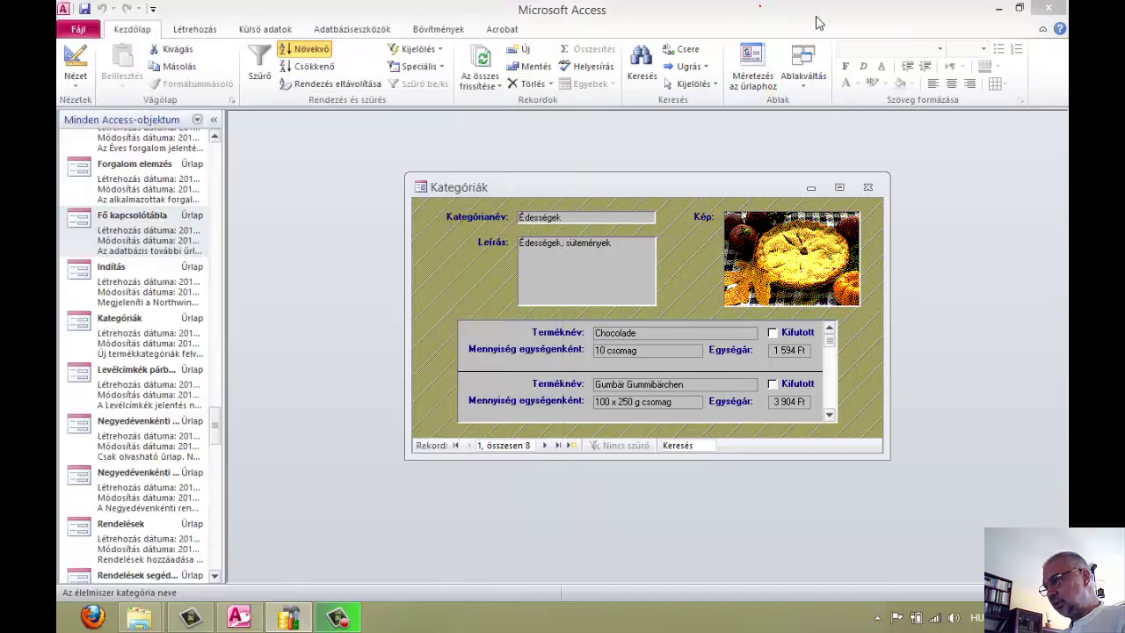
left_click_drag(761, 8, 1066, 35)
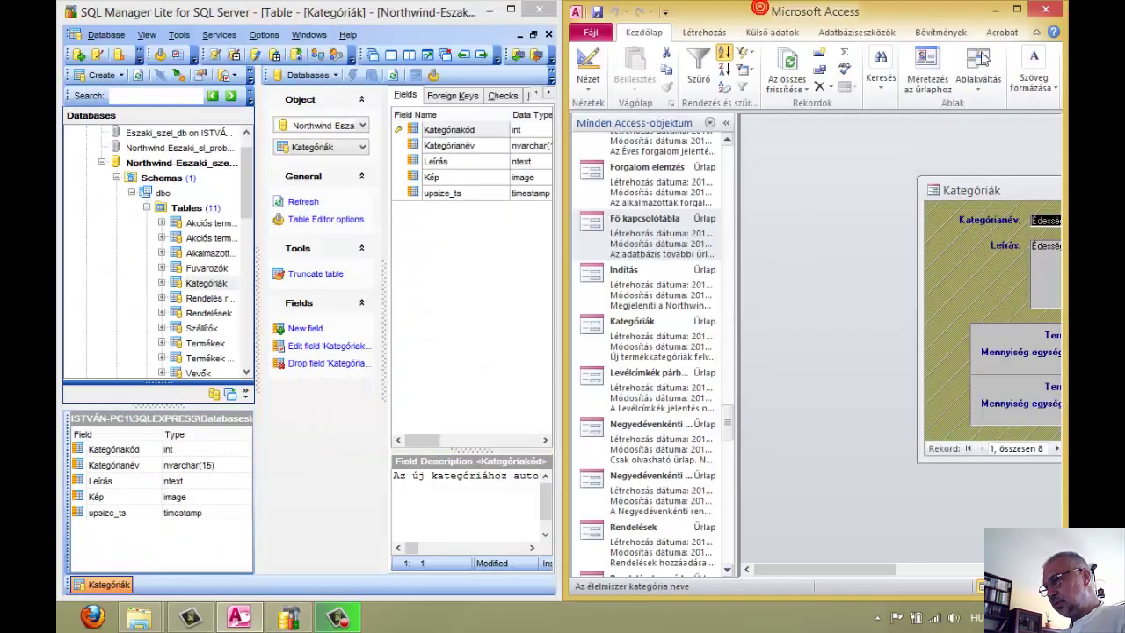
left_click_drag(1018, 190, 848, 193)
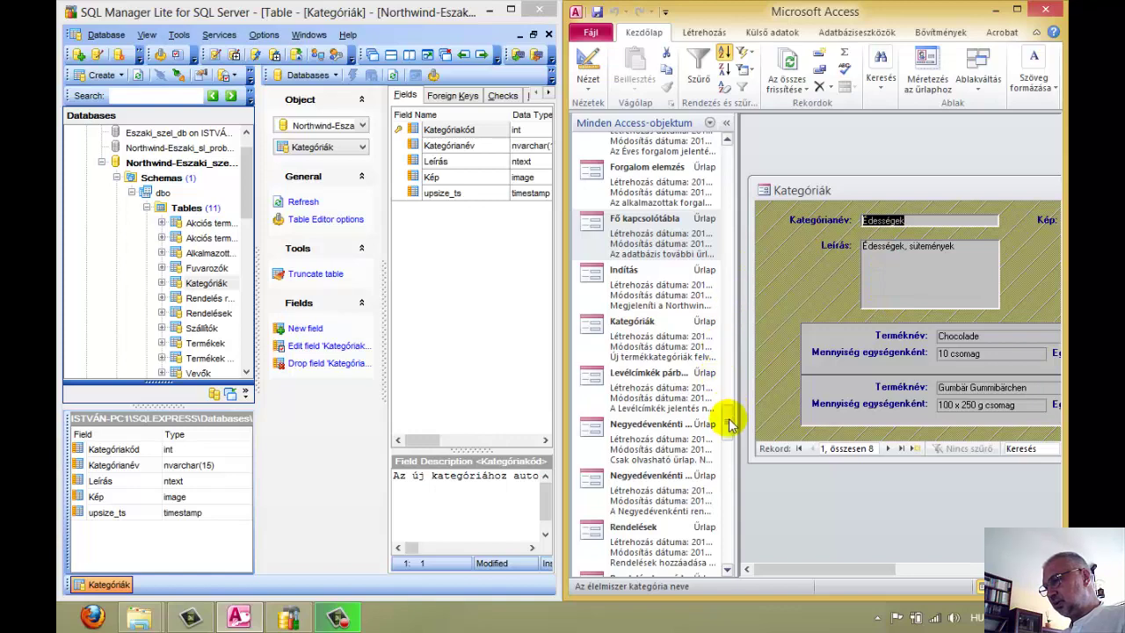
- Open the Kategóriák table in Access and switch it to Design view, accepting read-only access
left_click_drag(729, 414, 727, 171)
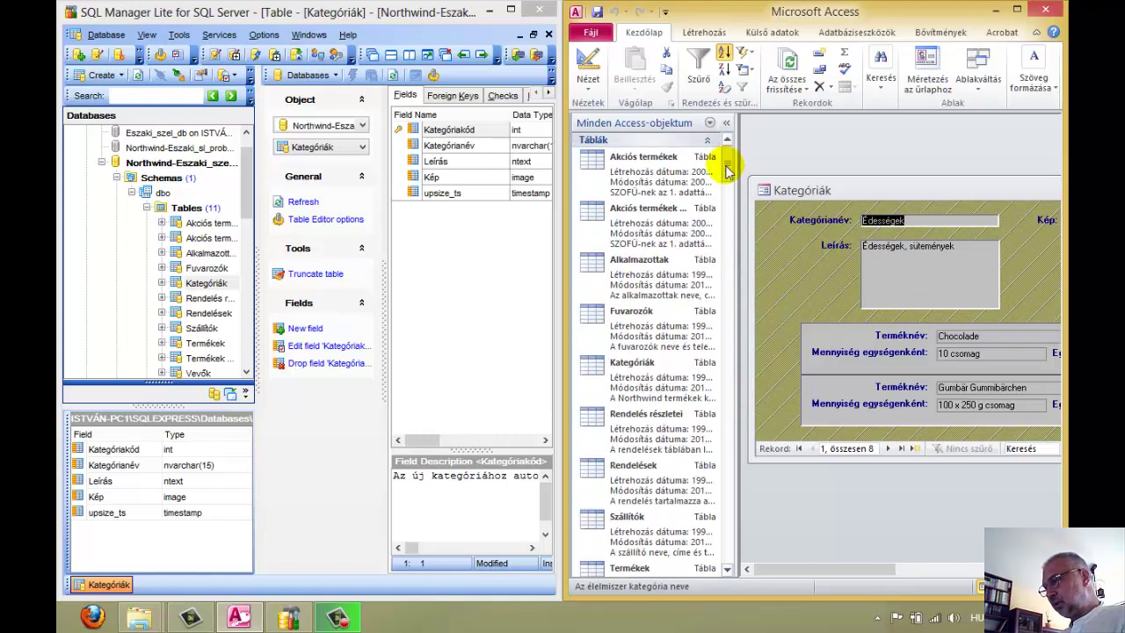
double_click(640, 364)
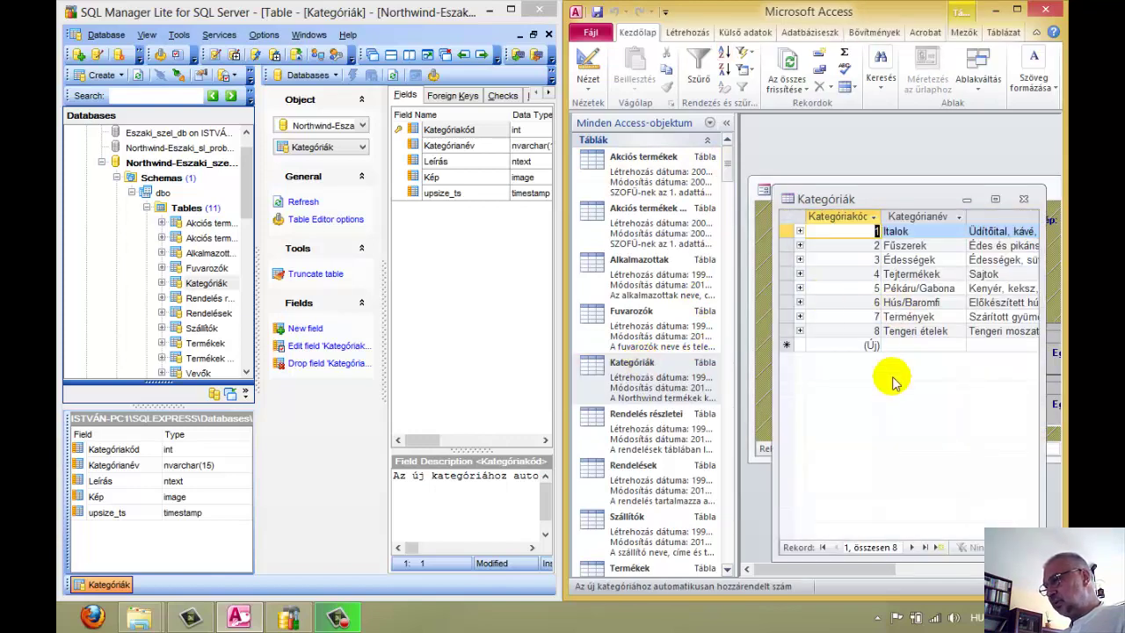
left_click(591, 70)
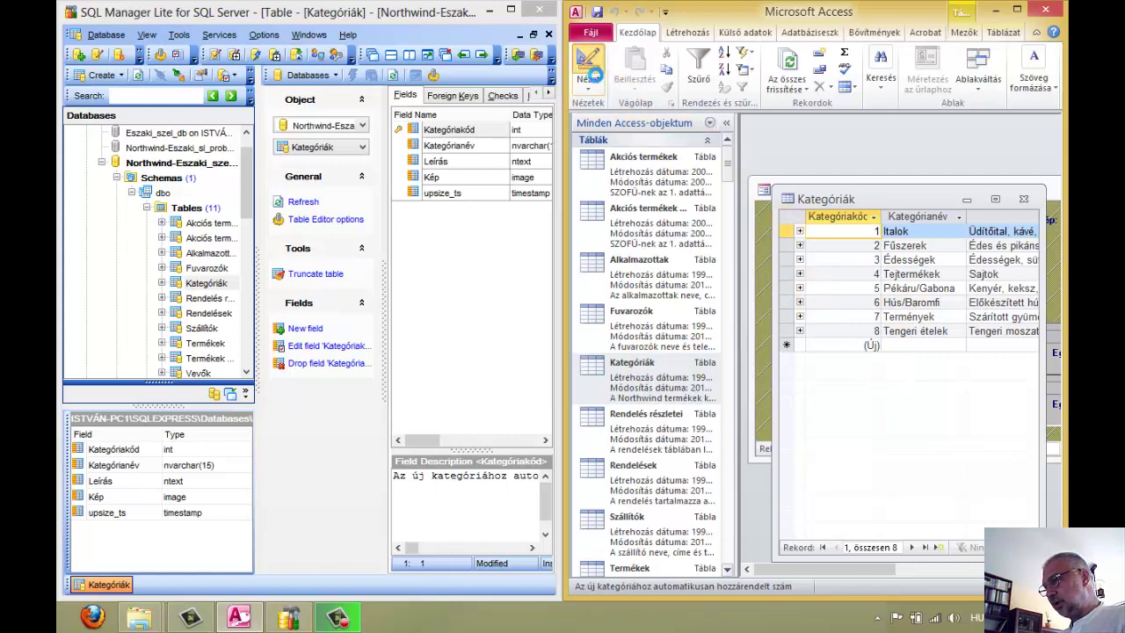
left_click(819, 223)
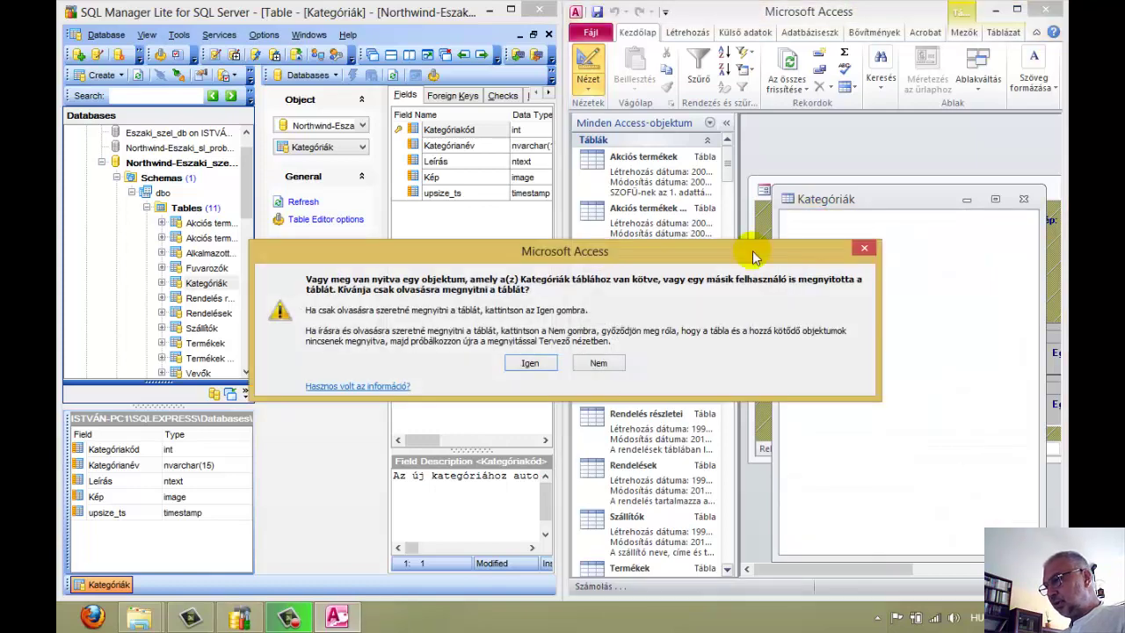
left_click(529, 363)
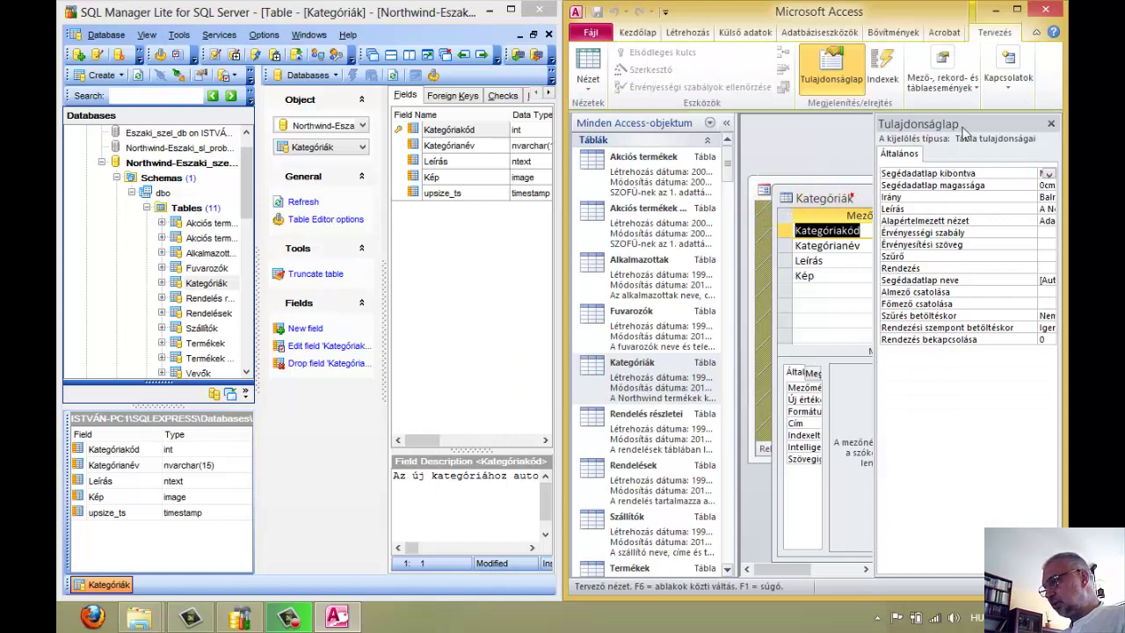
- Maximize the Access window with its property sheet docked, and switch back to SQL Manager with its window maximized
left_click_drag(924, 141, 844, 143)
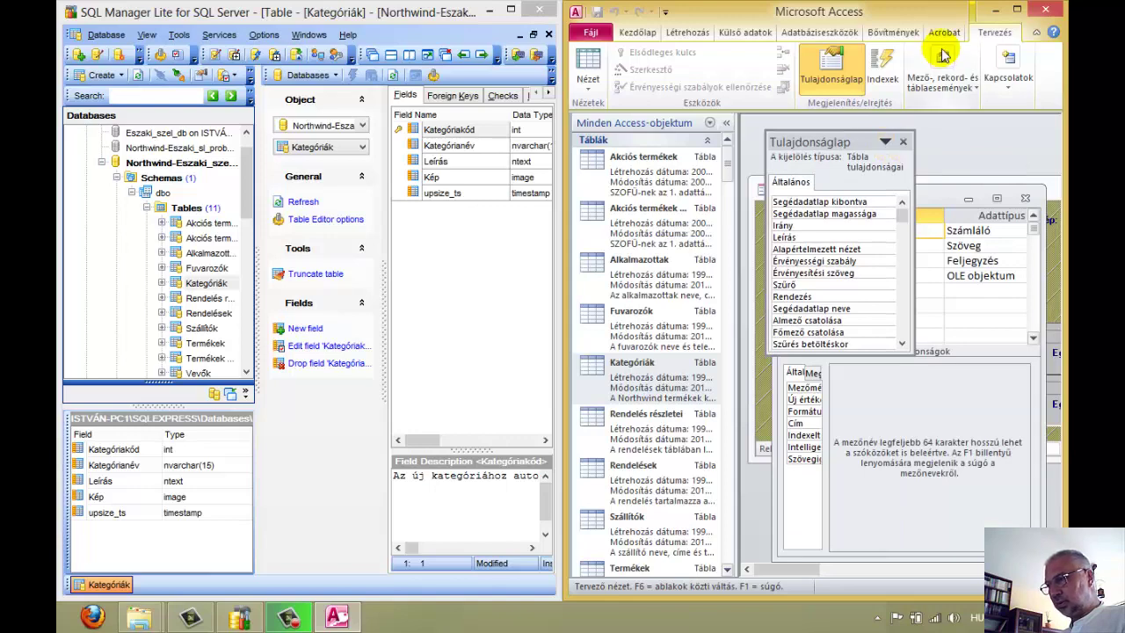
left_click(1016, 9)
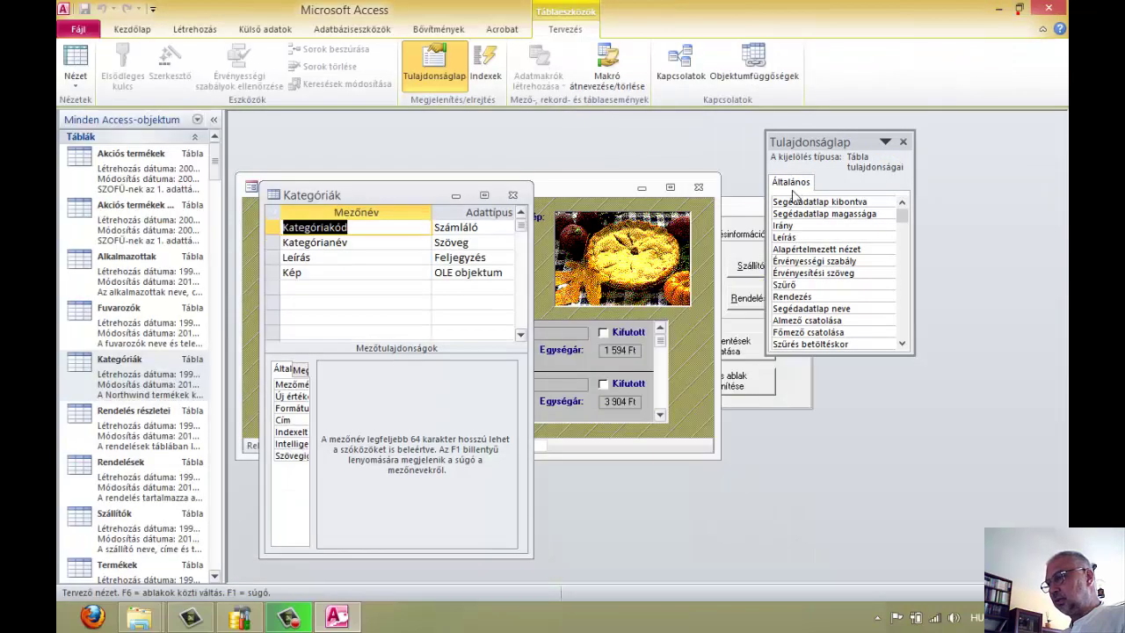
double_click(865, 139)
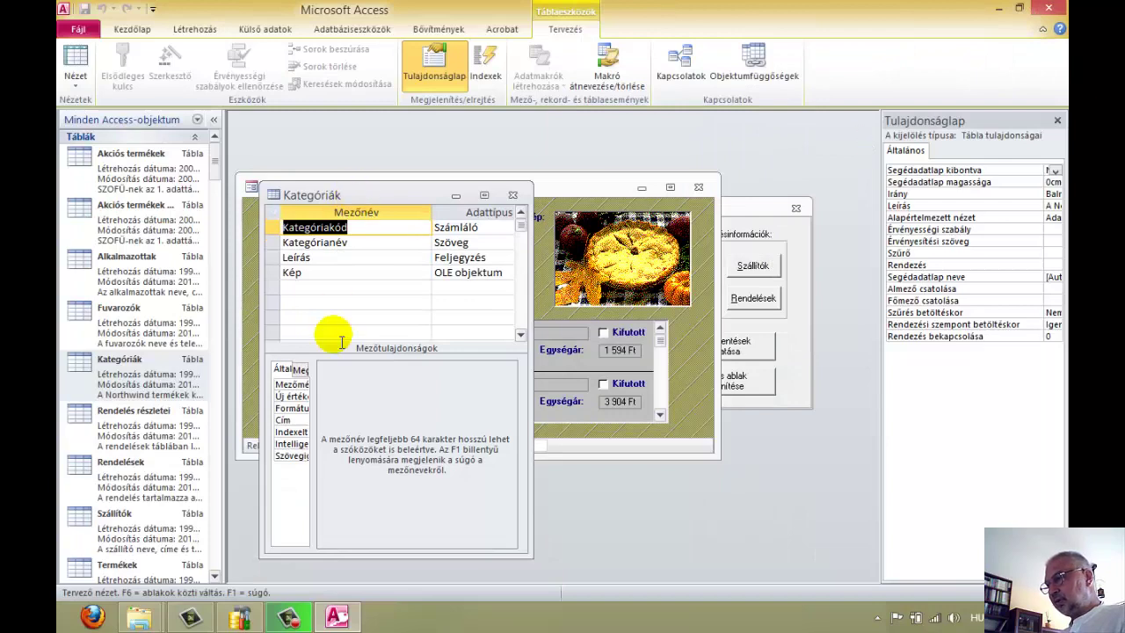
left_click(246, 616)
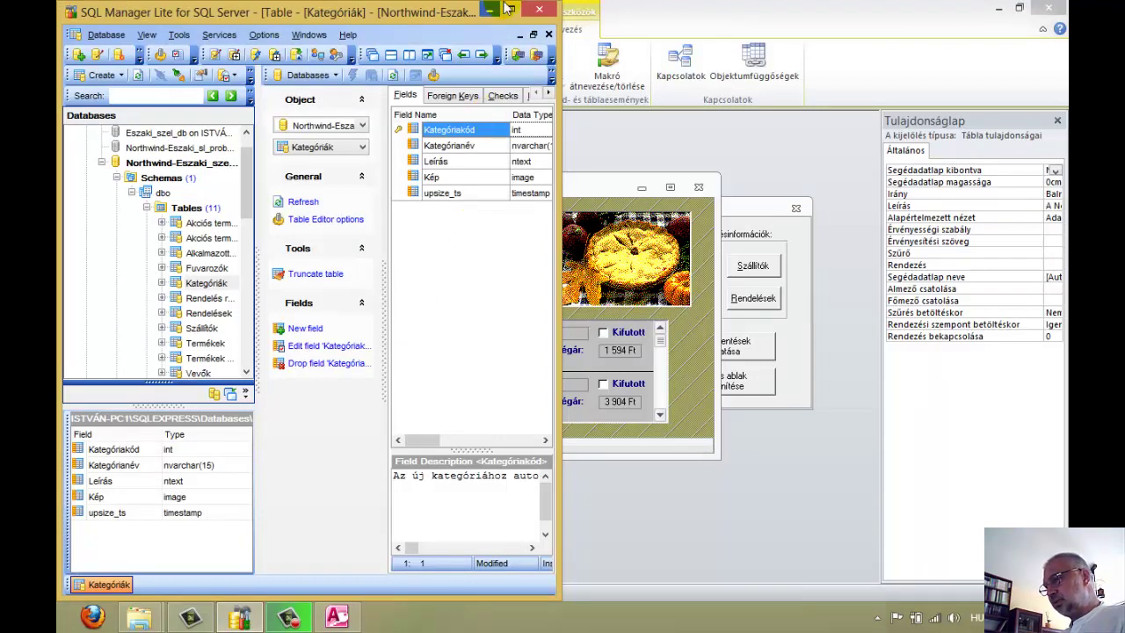
left_click(510, 10)
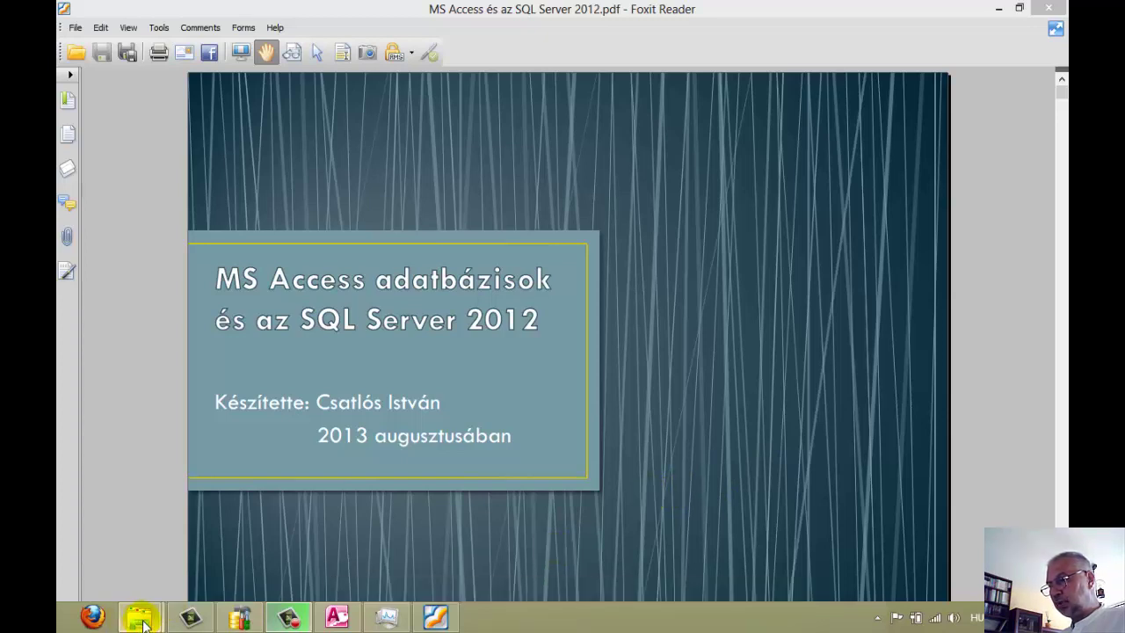
- Play MS Access és az SQL Server 2012.wmv from the MS Access & SQLServer 2012 folder in a maximized player, pausing at the Célkitűzés slide
mouse_move(143, 624)
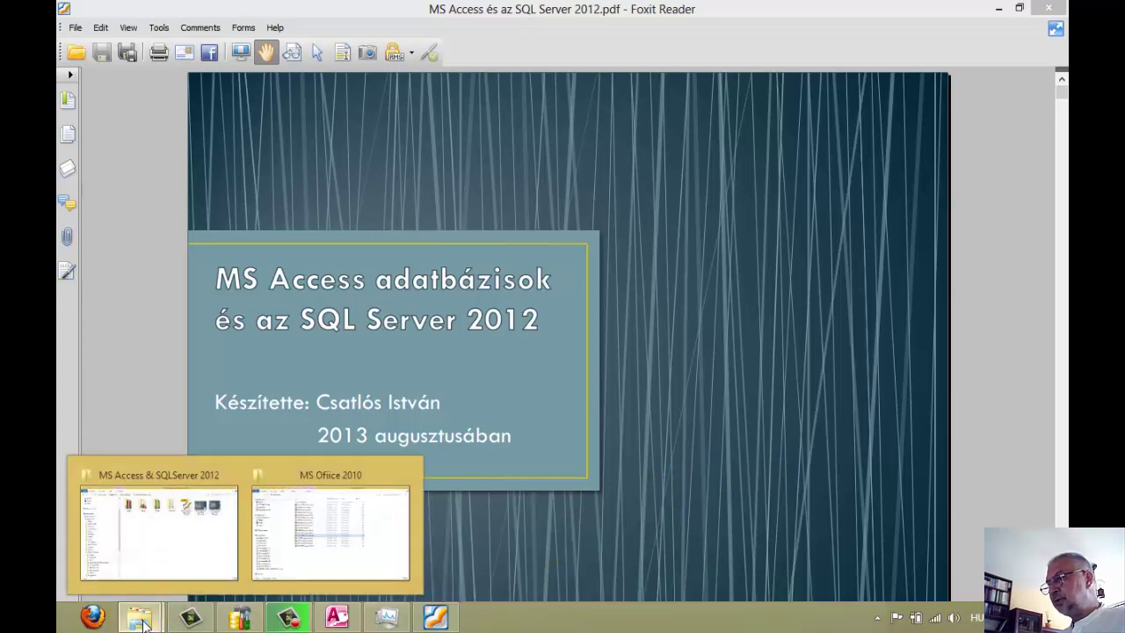
left_click(211, 534)
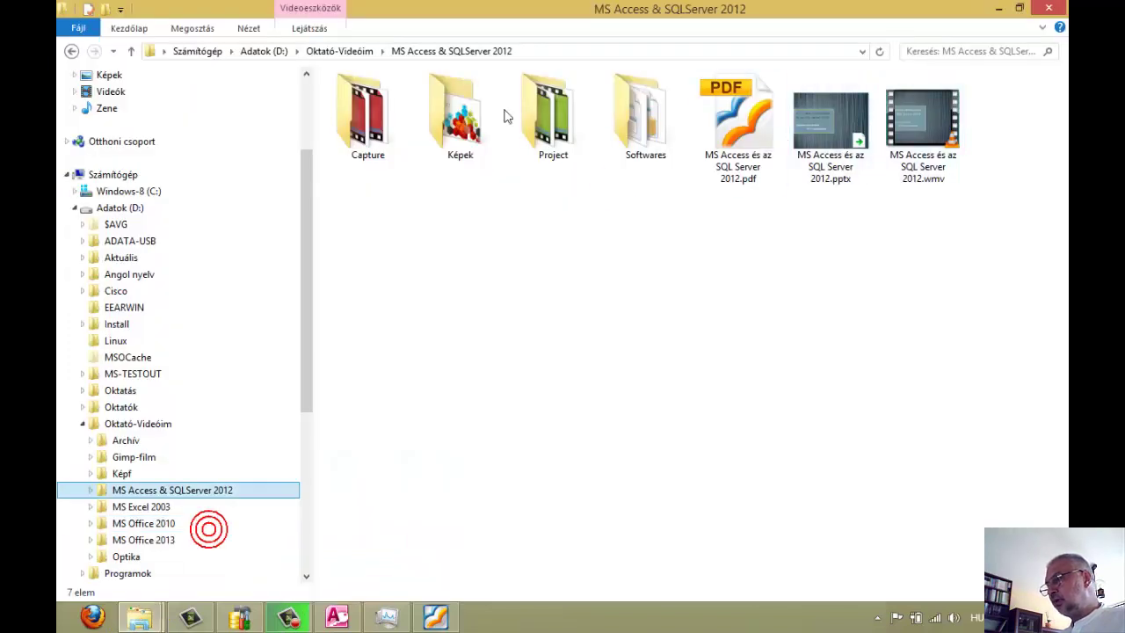
double_click(918, 145)
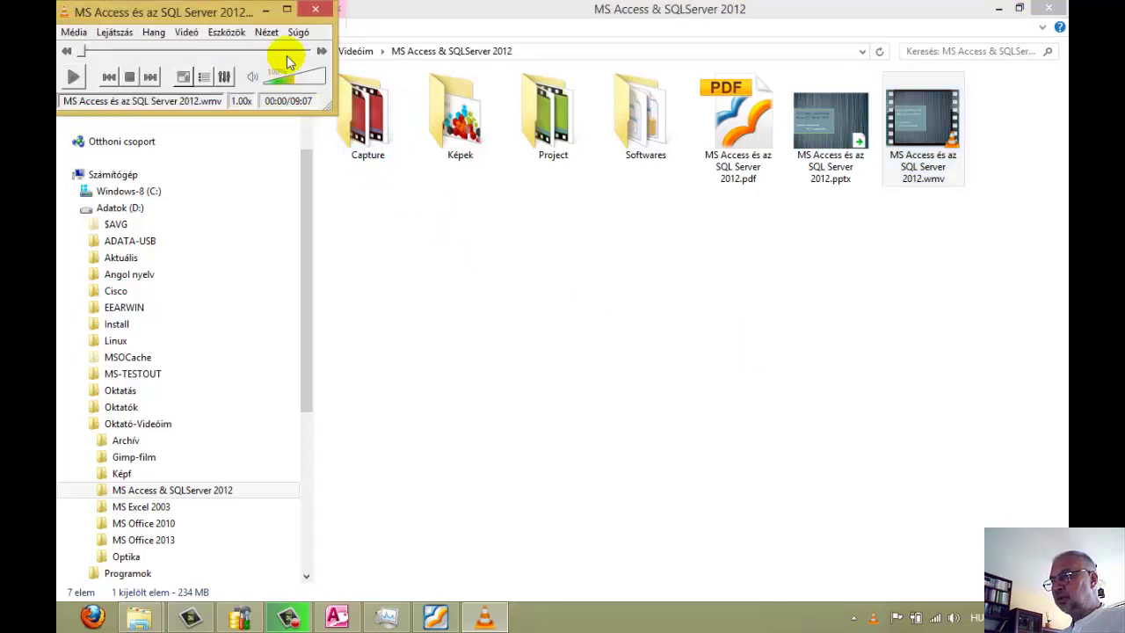
left_click(288, 11)
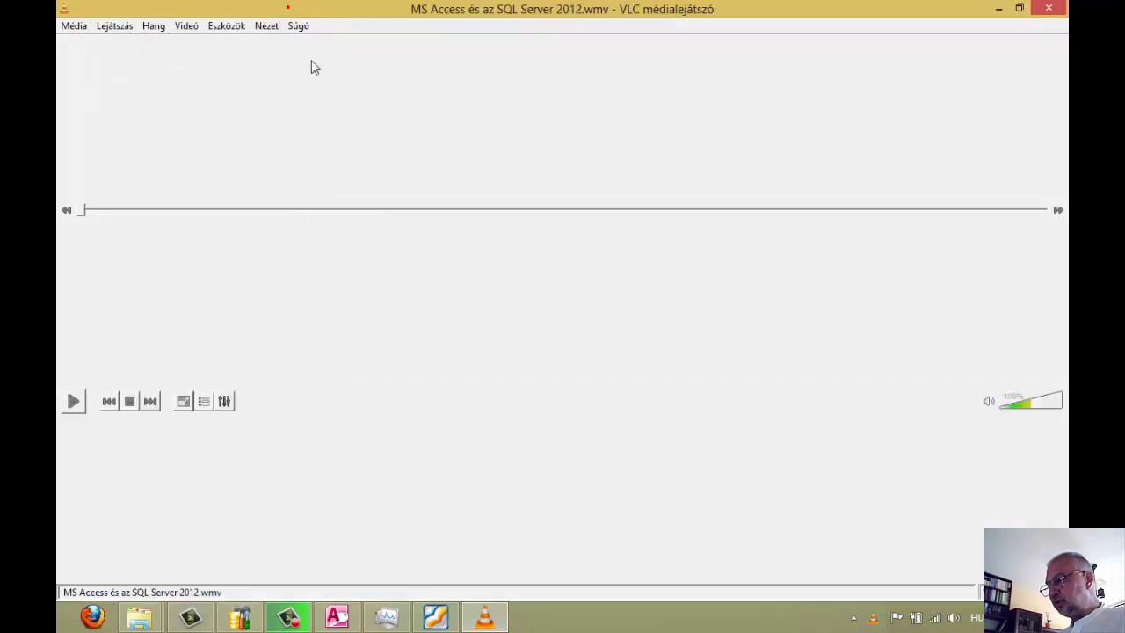
left_click(429, 312)
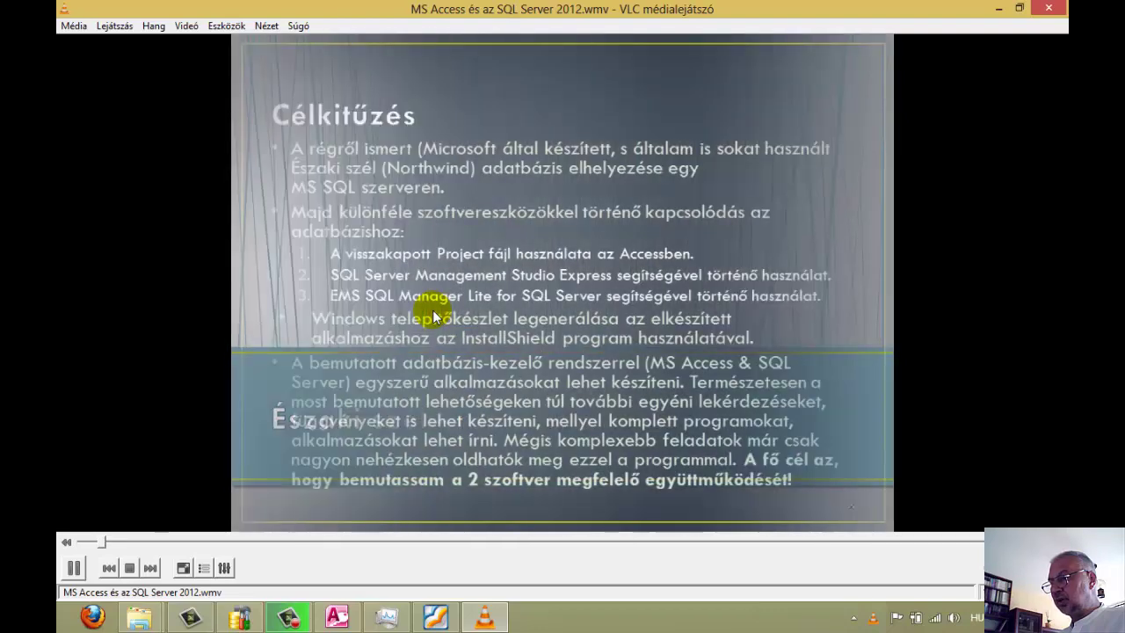
left_click(74, 567)
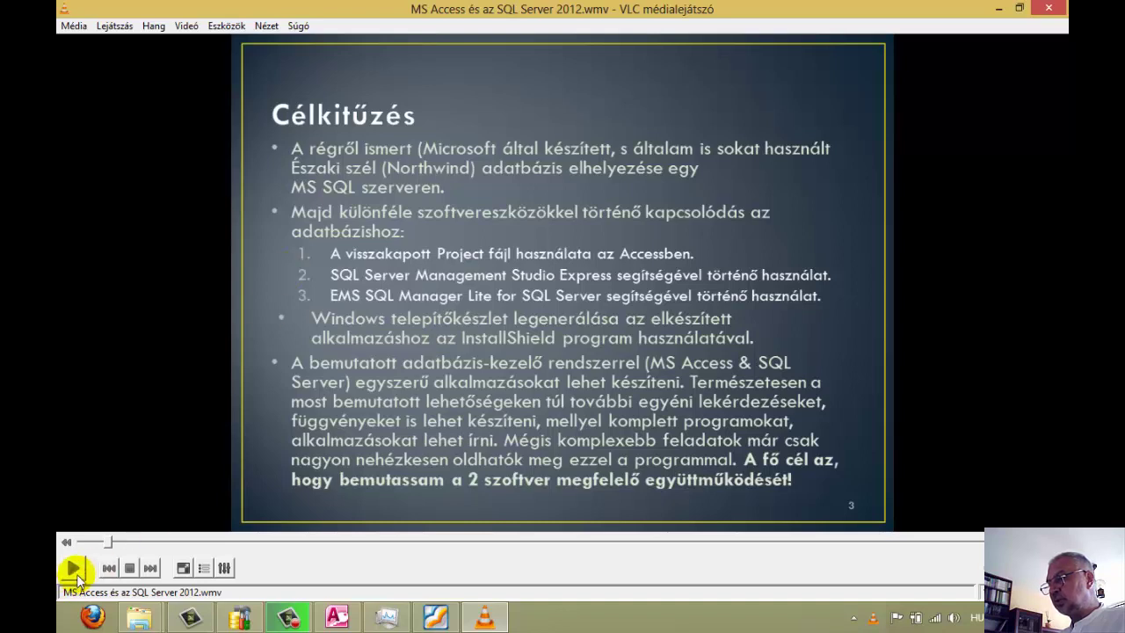
- Resume the tutorial video, pause it at the Az adatbázis szerkezete slide, and close the player
left_click(75, 569)
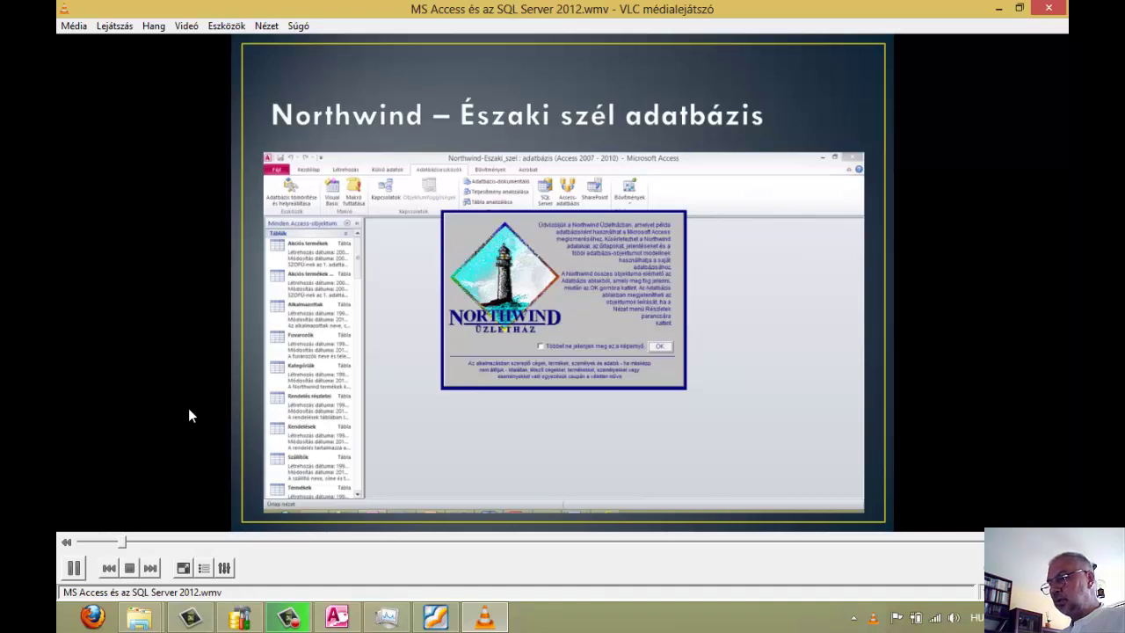
left_click(86, 570)
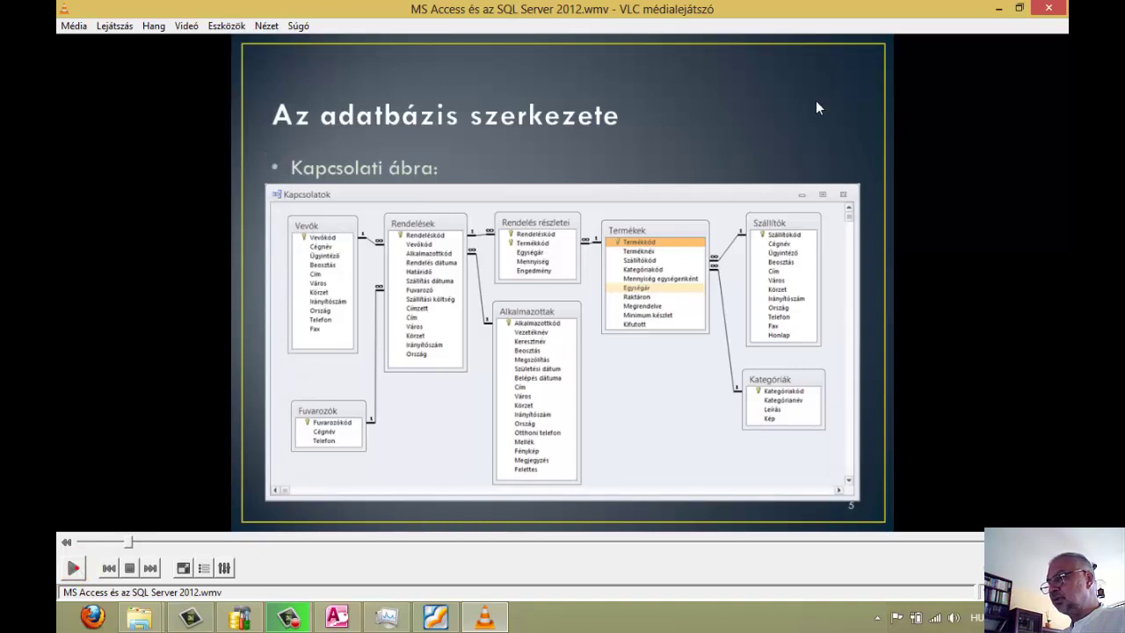
left_click(1047, 9)
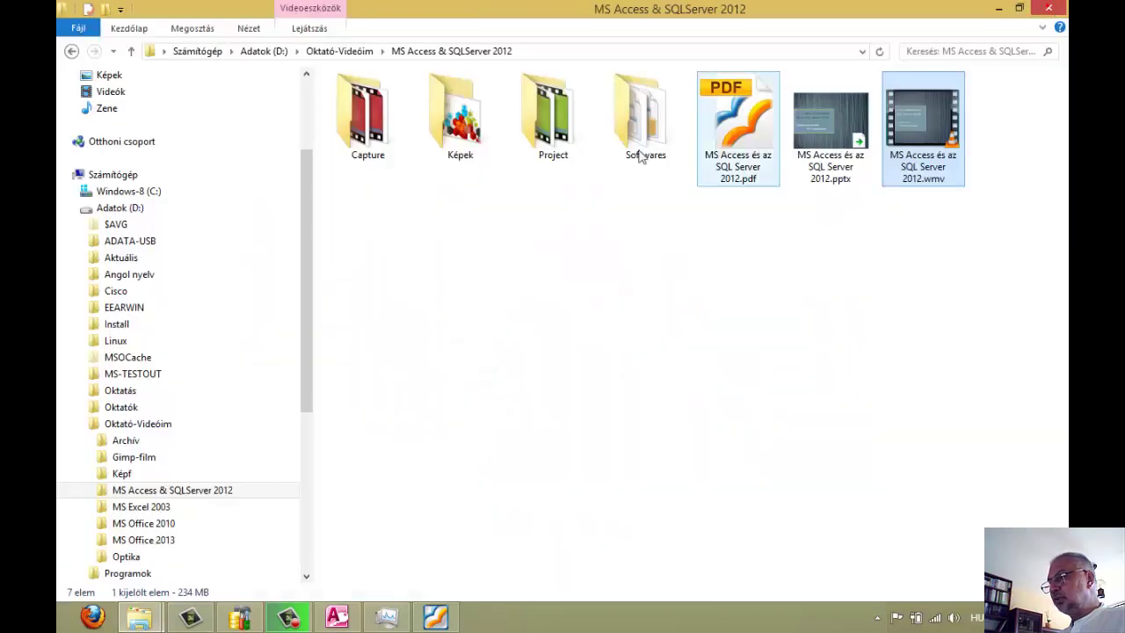
- Open the Softwares folder to examine its installers and Northwind database files, and return to the parent folder
double_click(637, 115)
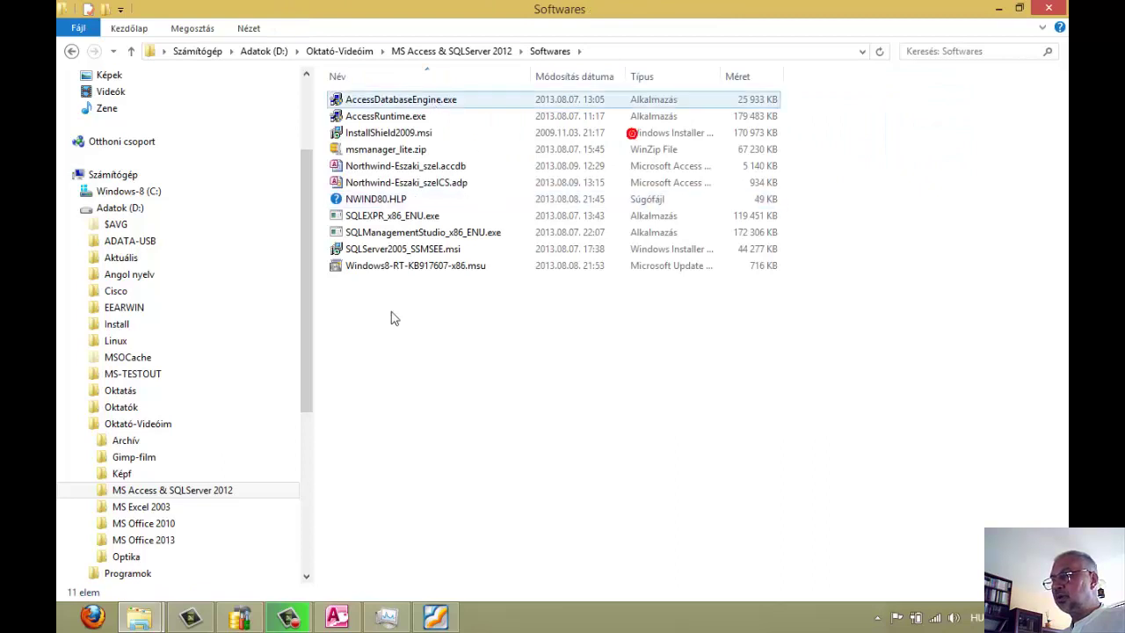
left_click(476, 349)
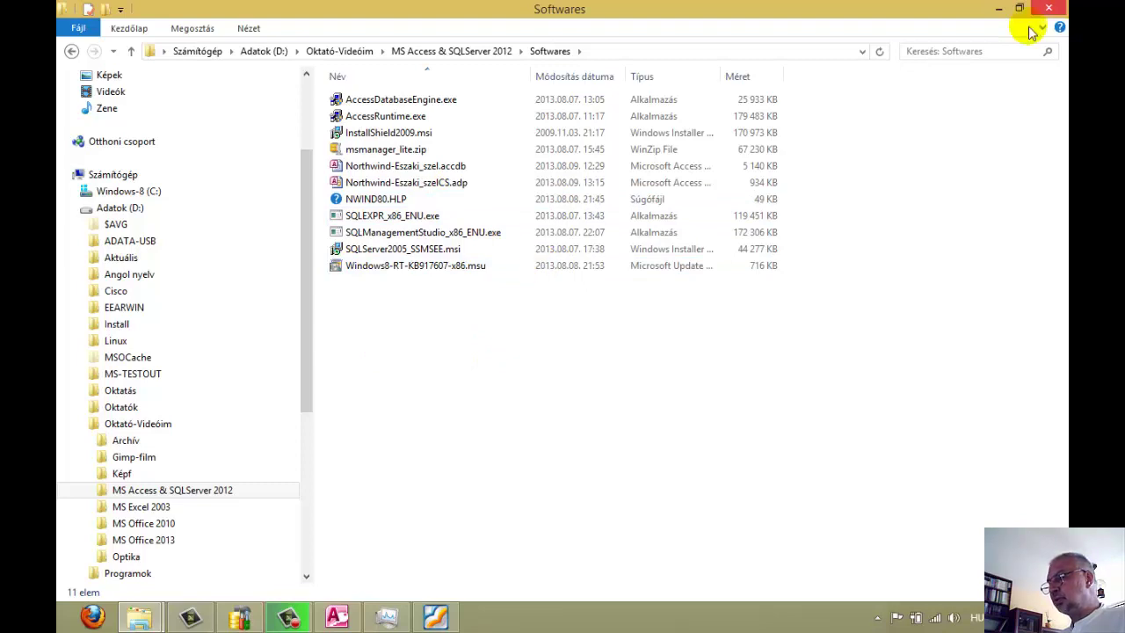
mouse_move(1065, 3)
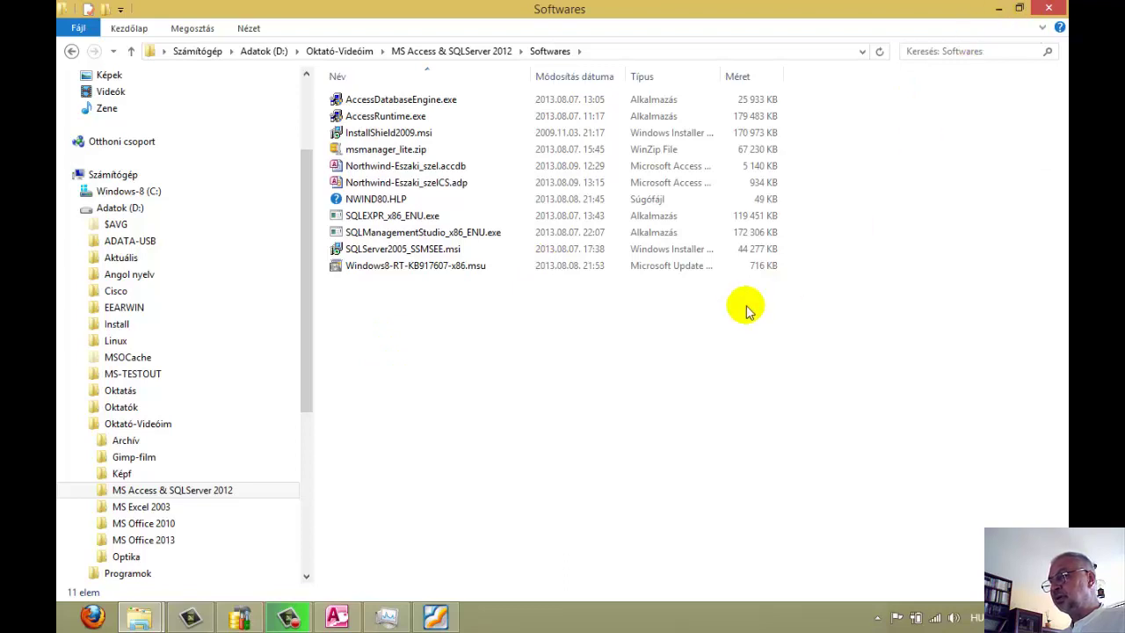
left_click(130, 53)
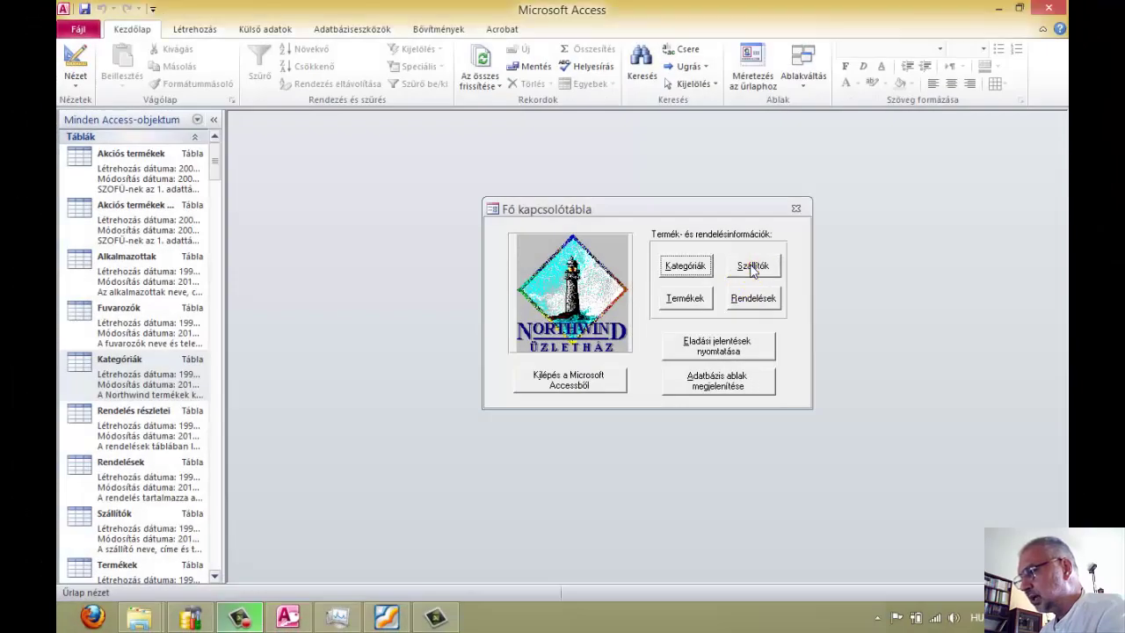
- Open the Szállítók form from the Northwind main switchboard in Access, and switch to SQL Manager
left_click(756, 267)
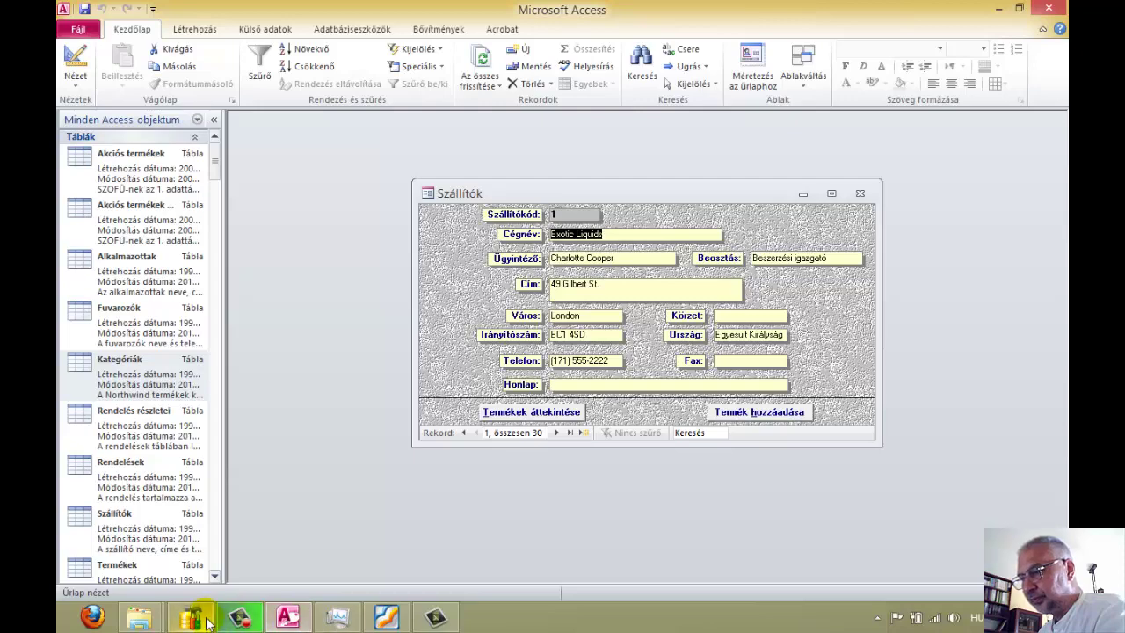
mouse_move(195, 622)
left_click(220, 545)
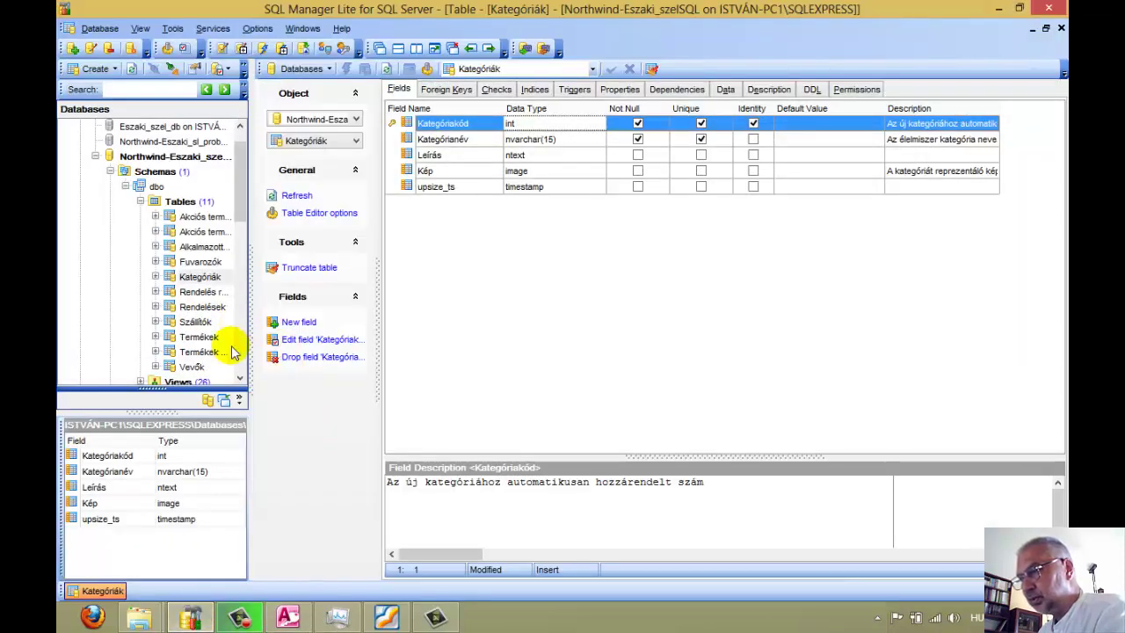
- Open the Szállítók table's field list from the Northwind-Eszaki_szelSQL database, and switch to the Kategóriák table and back
double_click(195, 322)
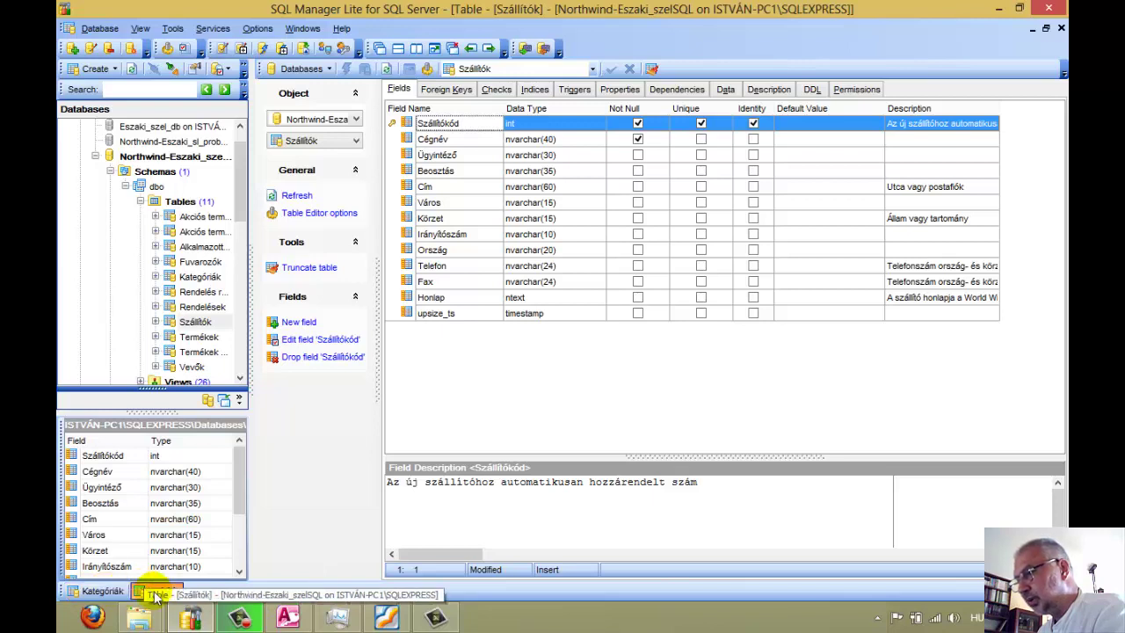
left_click(107, 594)
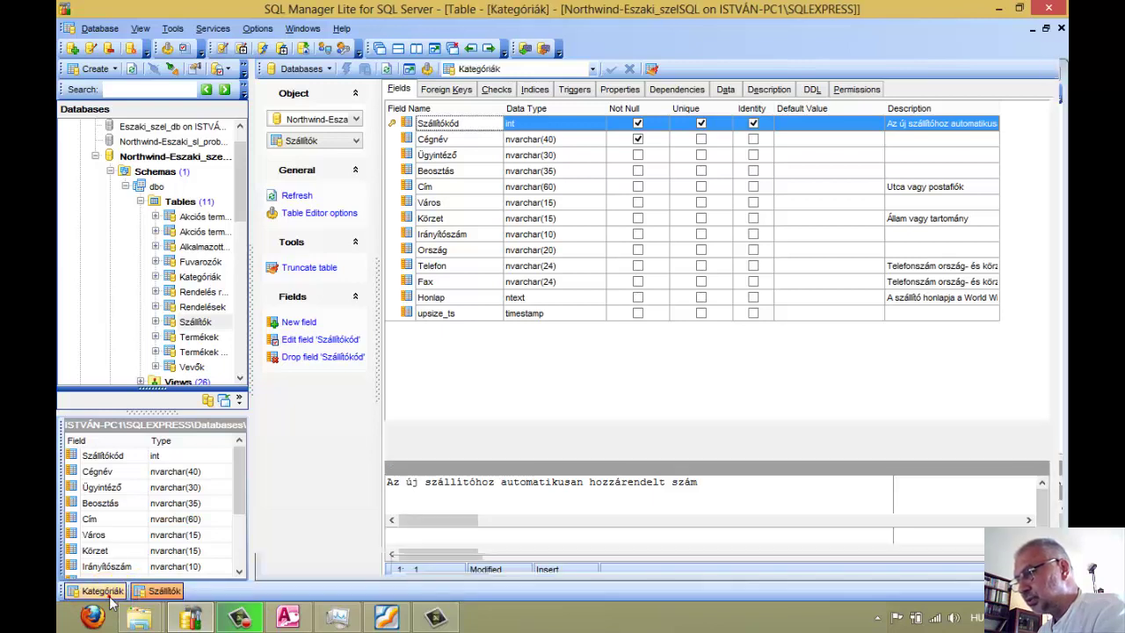
left_click(151, 594)
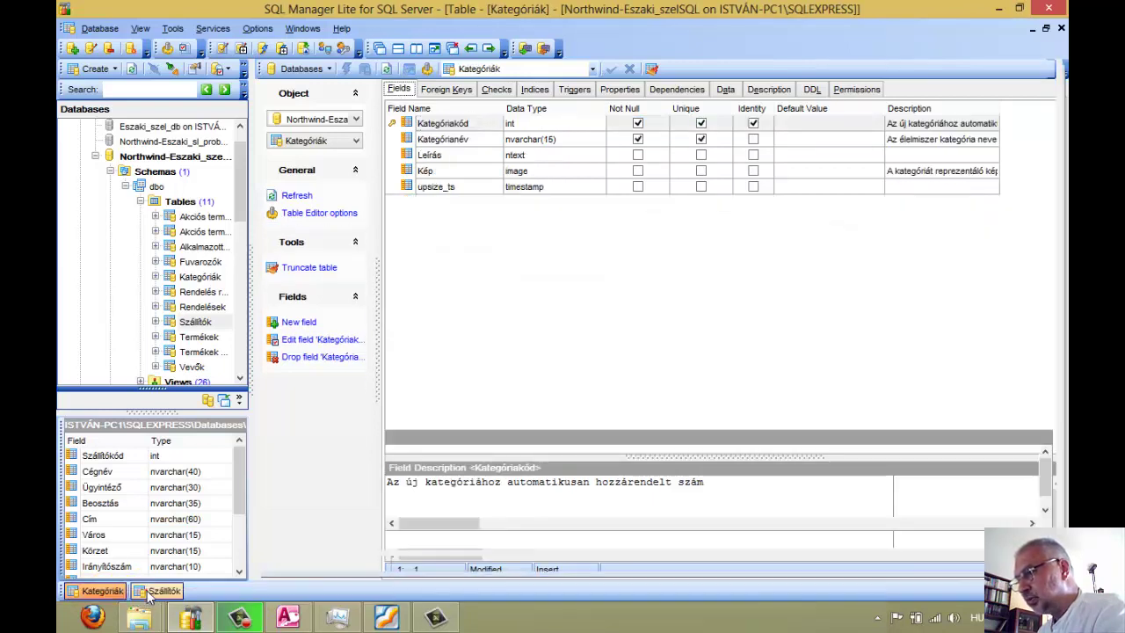